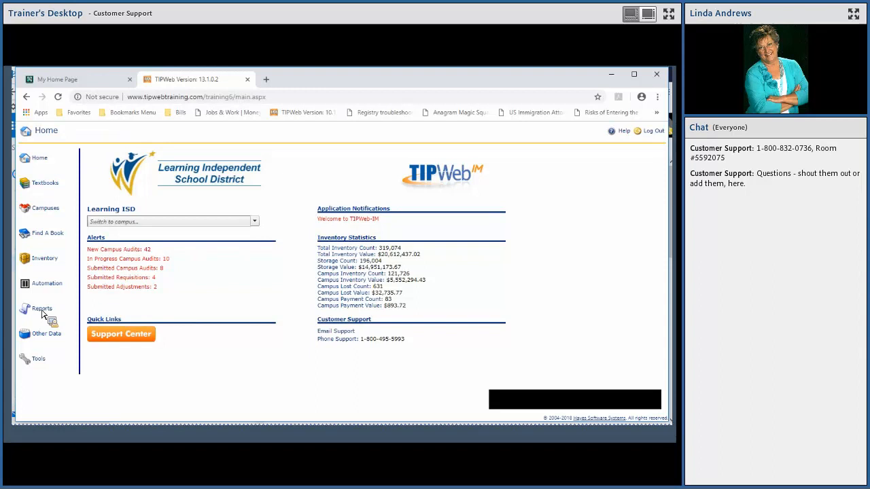
# - Open the Reports page, logging in again with the saved credentials, and list the All Reports category
pyautogui.click(42, 309)
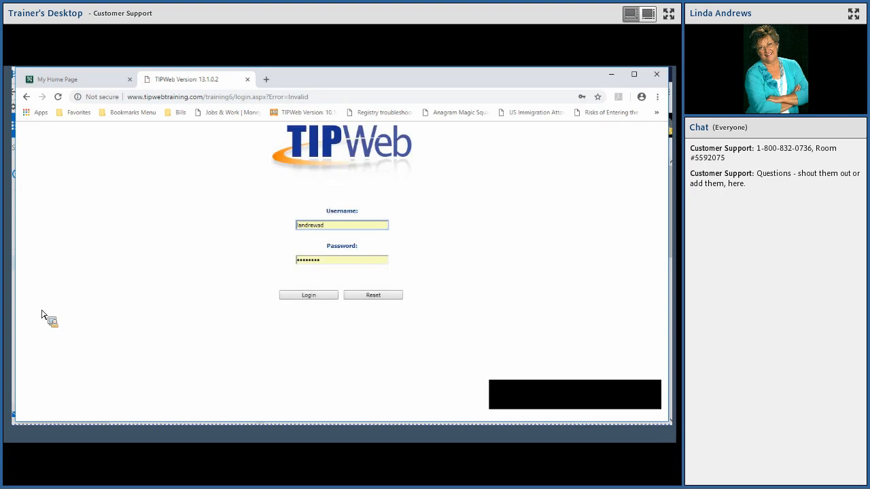
pyautogui.click(315, 299)
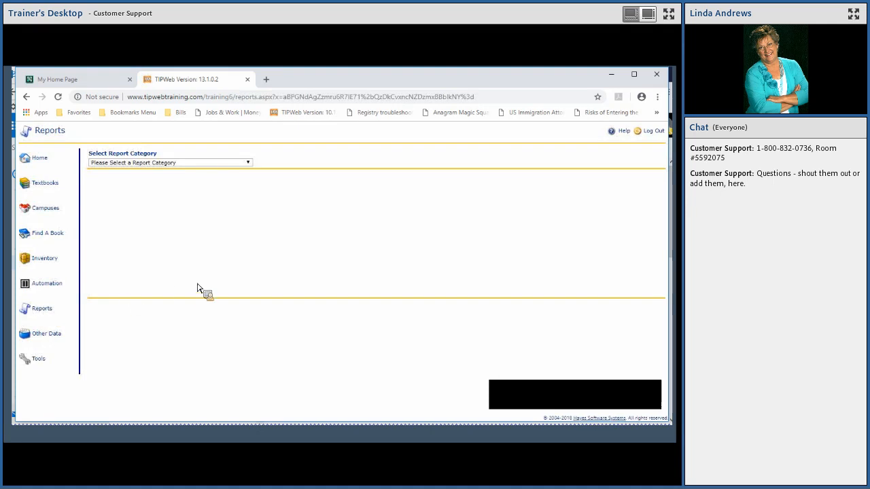
pyautogui.click(173, 163)
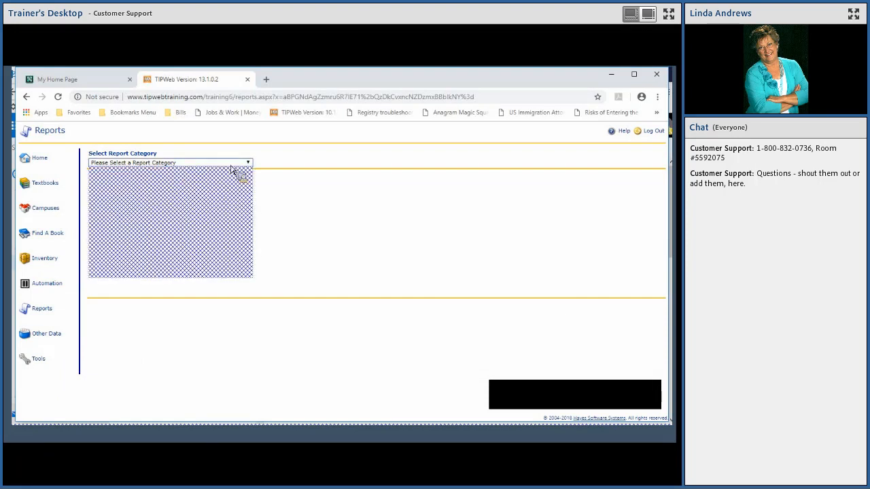
pyautogui.click(126, 235)
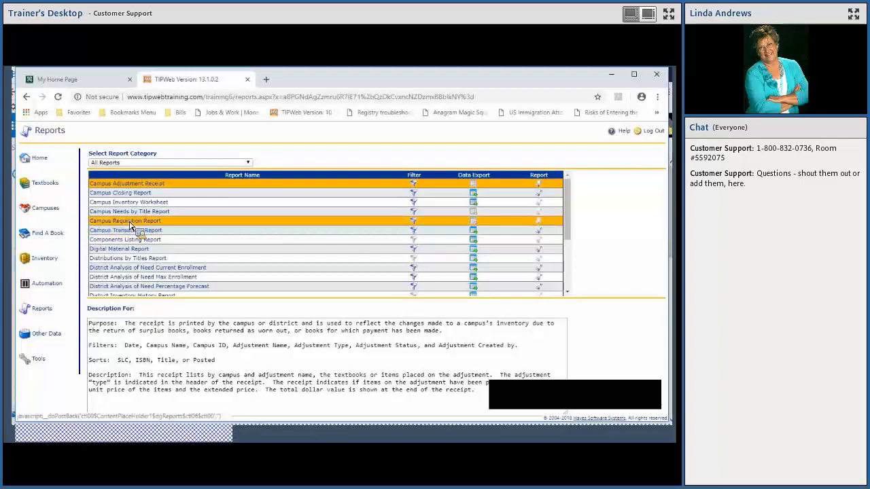
# - Display the descriptions of the Campus Requisition Report and the Textbook Detail Report
pyautogui.click(131, 226)
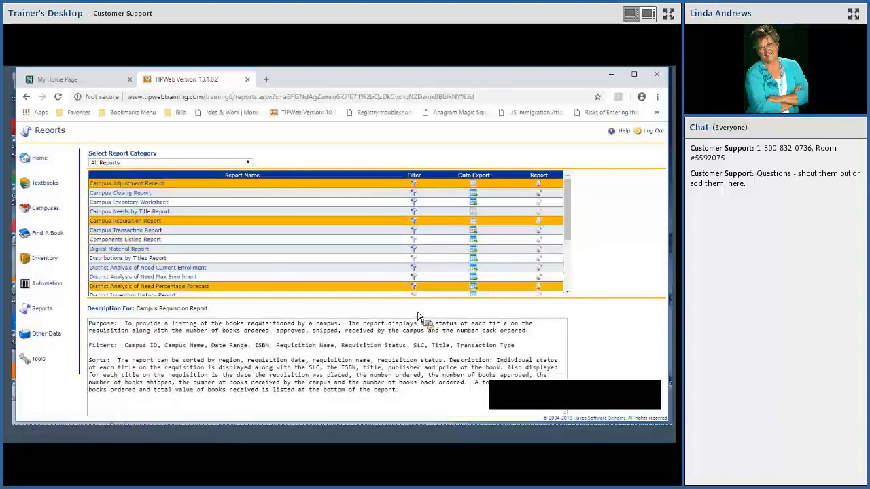
pyautogui.click(424, 243)
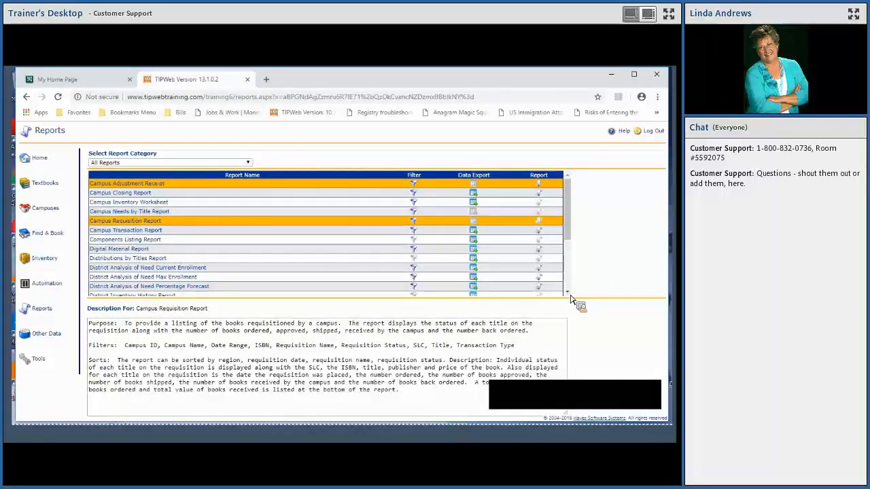
pyautogui.scroll(-3, 407, 285)
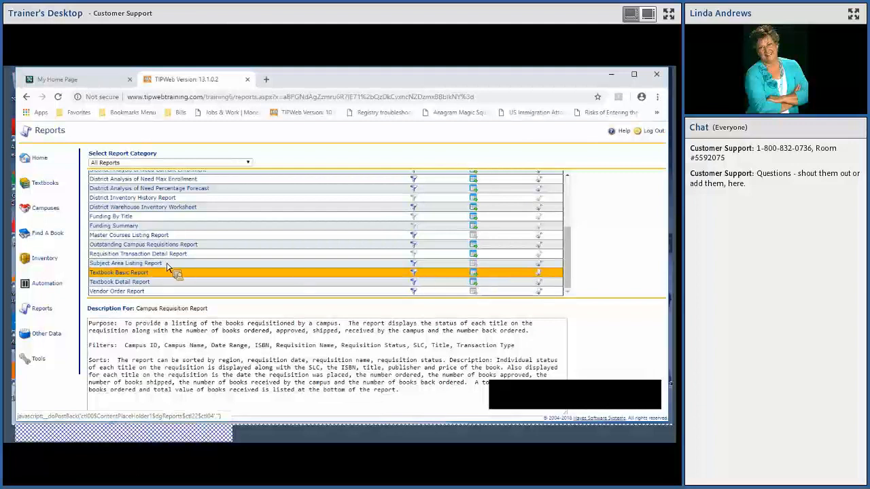
pyautogui.click(124, 282)
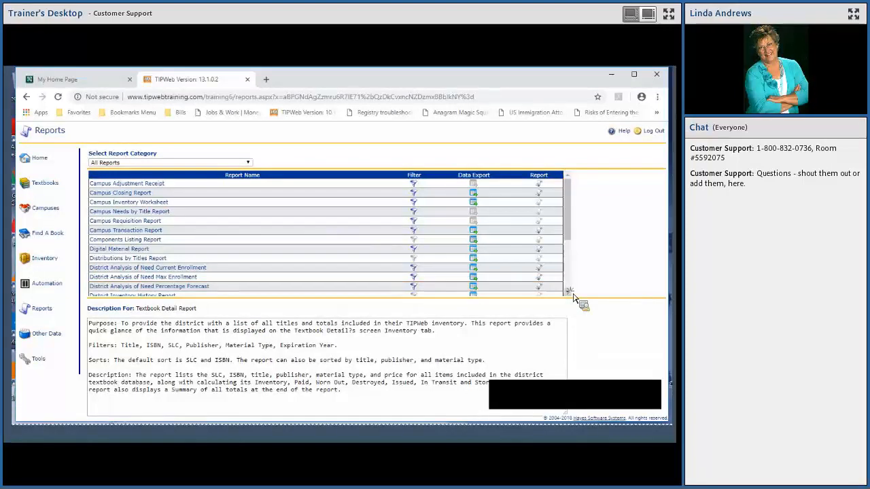
# - Run the Textbook Detail Report without filters and open the downloaded PDF
pyautogui.scroll(-3, 573, 297)
pyautogui.scroll(-1, 572, 297)
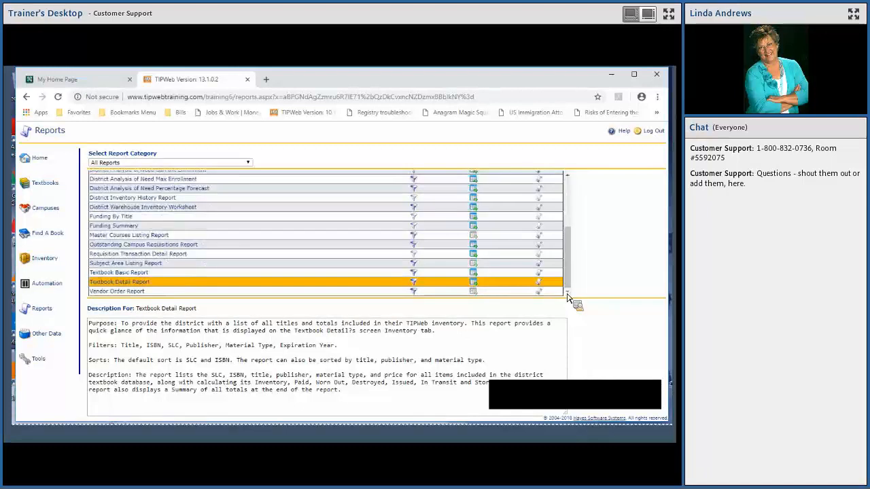
pyautogui.click(540, 284)
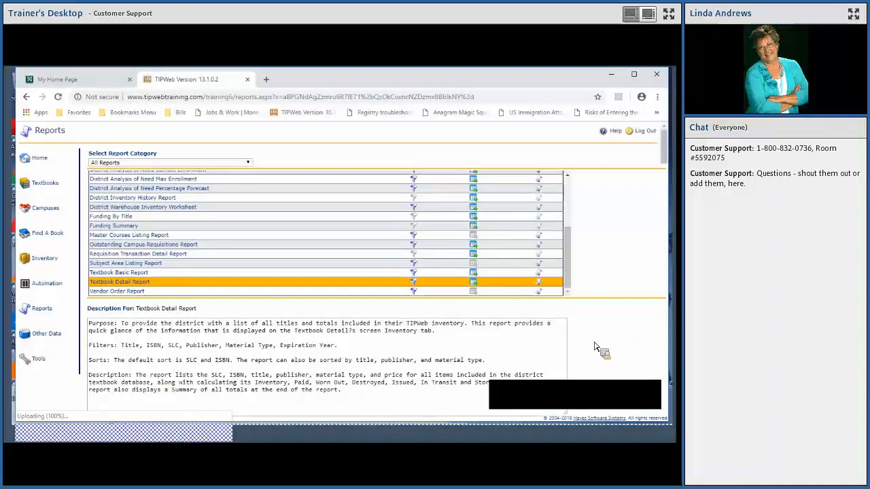
pyautogui.click(75, 411)
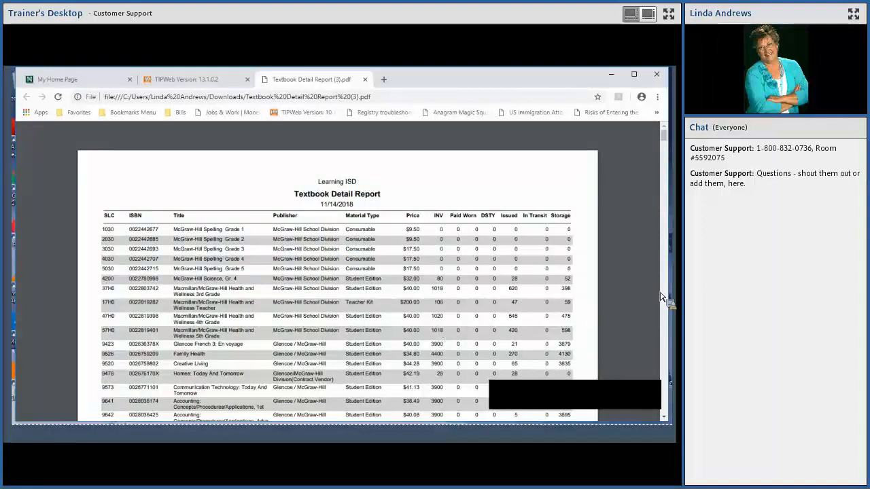
# - Examine the inventory, issued, in-transit and storage columns on the first two pages of the Textbook Detail Report, and return to the report list
pyautogui.click(664, 418)
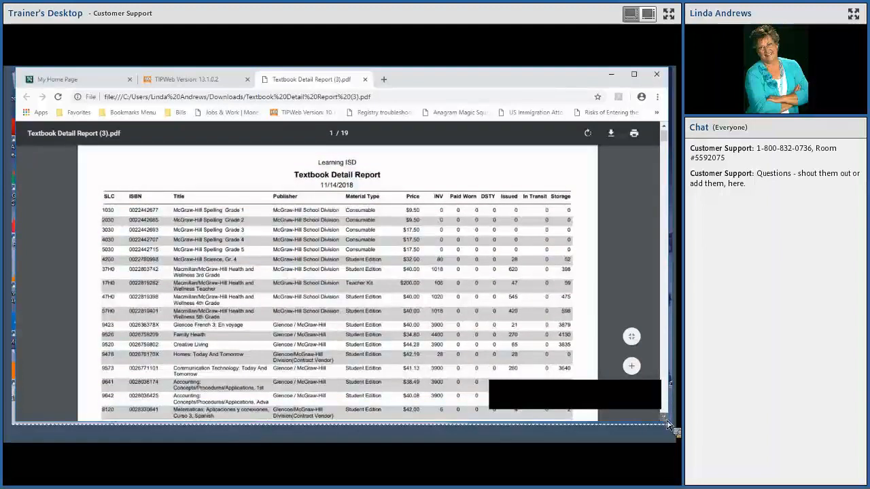
pyautogui.click(665, 418)
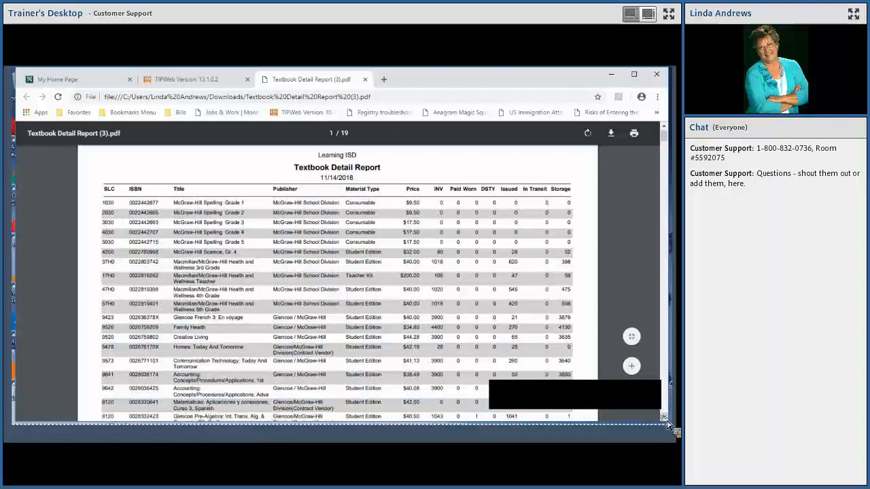
pyautogui.click(665, 418)
pyautogui.click(665, 419)
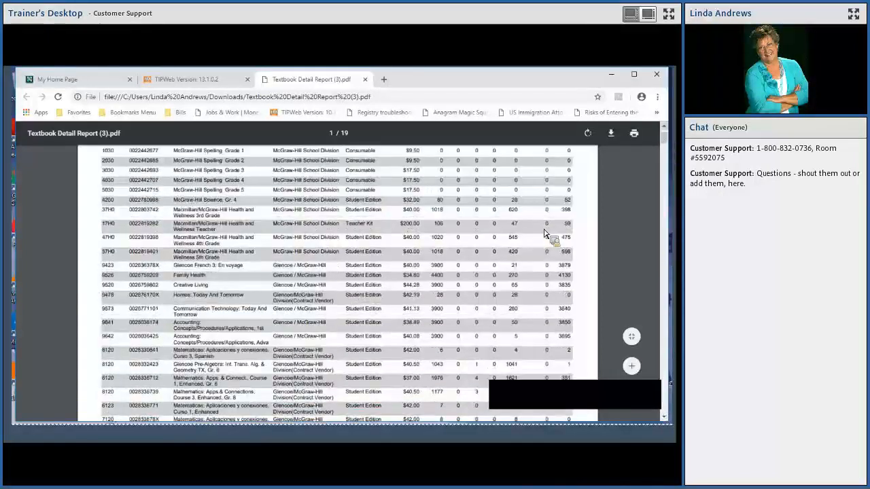
pyautogui.scroll(1, 503, 370)
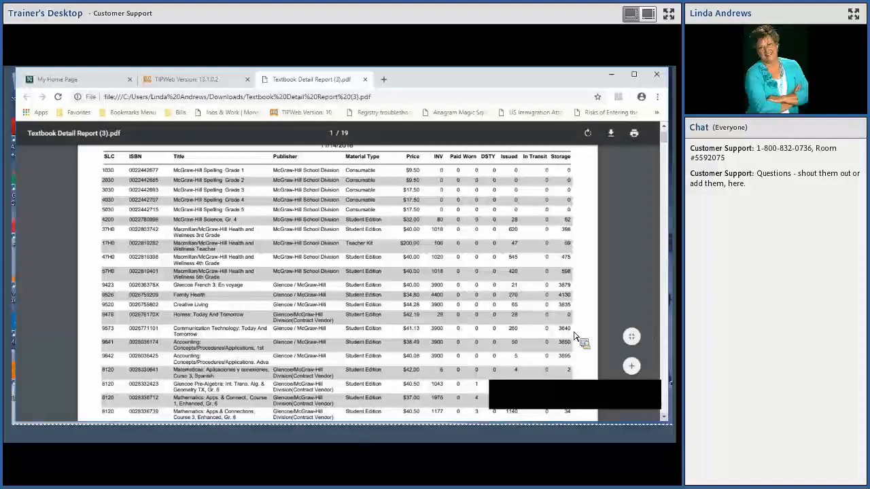
pyautogui.scroll(-1, 576, 339)
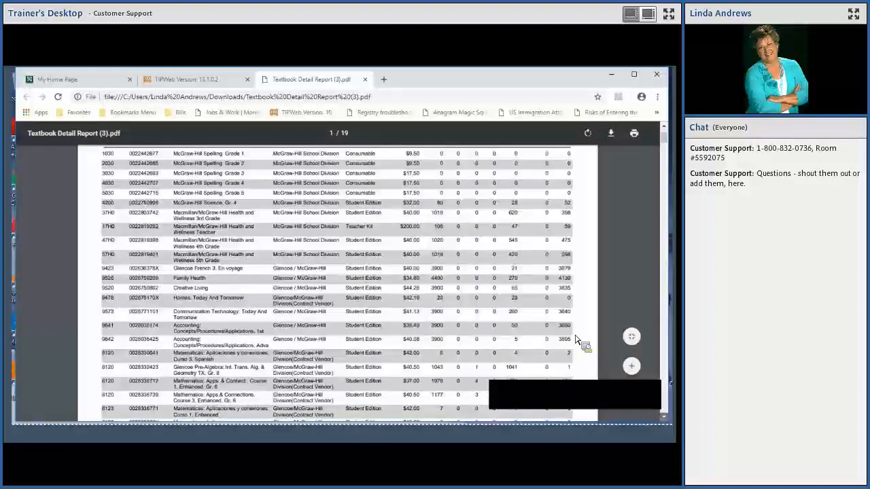
pyautogui.scroll(-1, 576, 339)
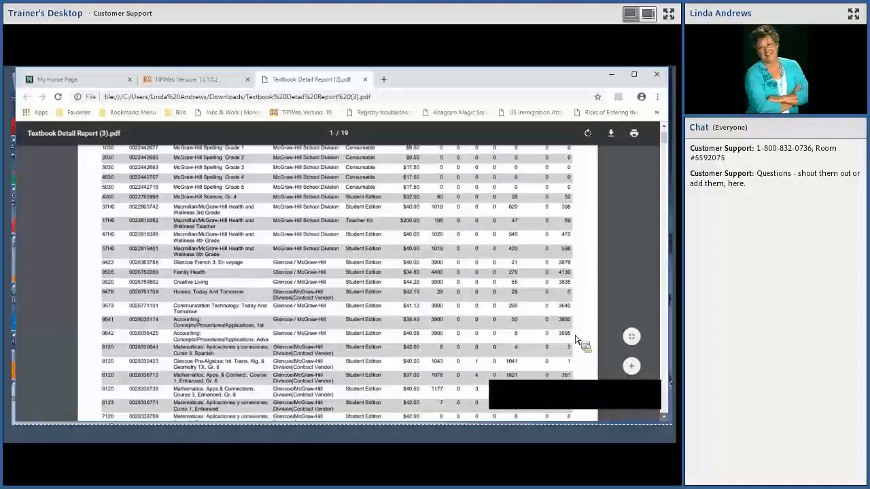
pyautogui.scroll(-3, 576, 340)
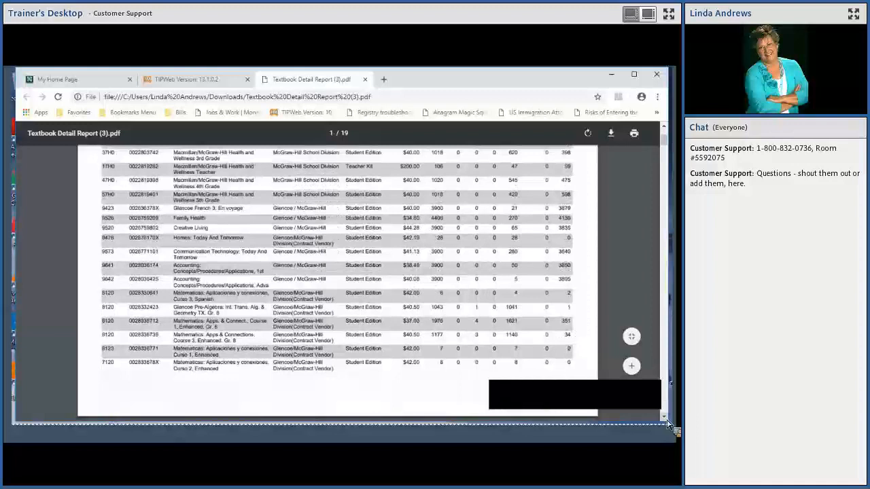
pyautogui.click(665, 418)
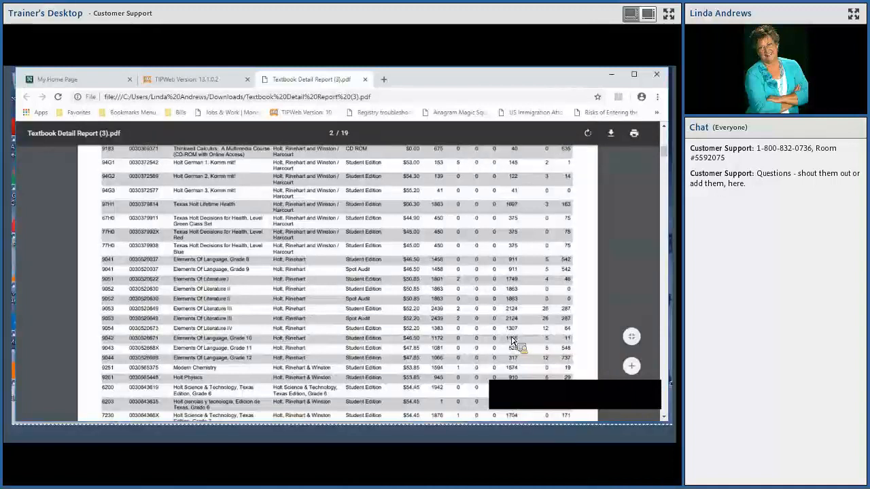
pyautogui.scroll(1, 513, 340)
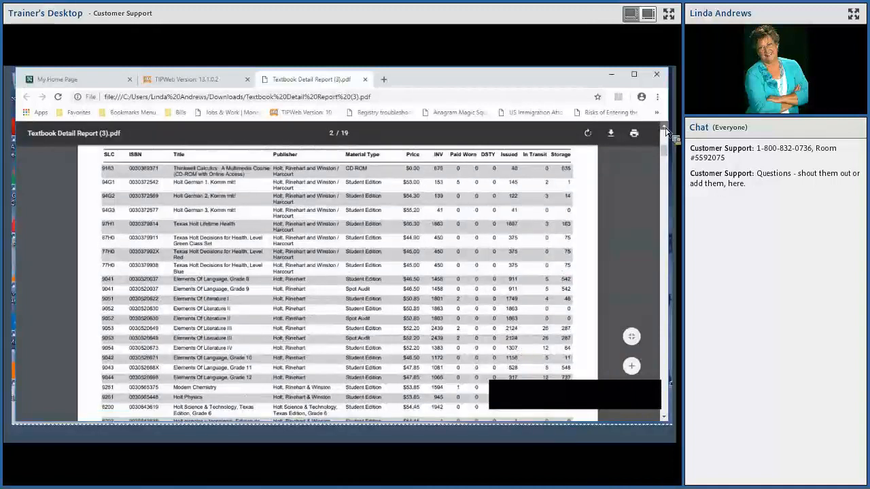
pyautogui.scroll(1, 449, 277)
pyautogui.scroll(3, 449, 277)
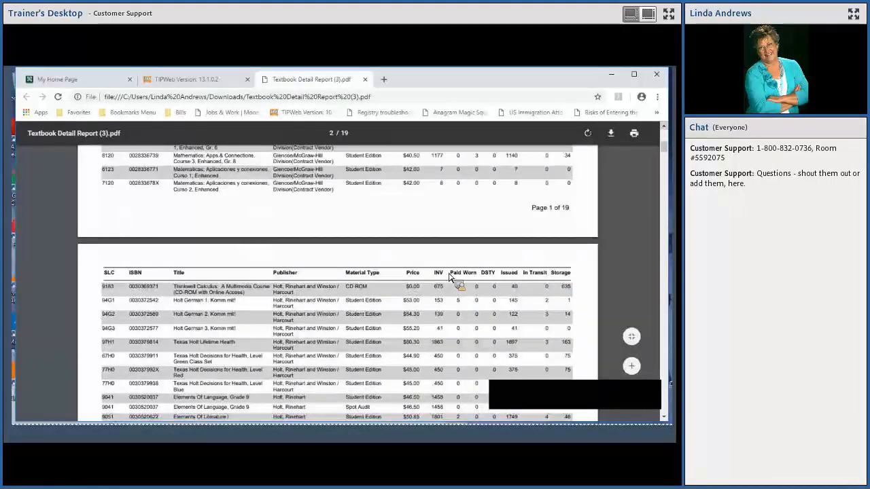
pyautogui.scroll(5, 448, 277)
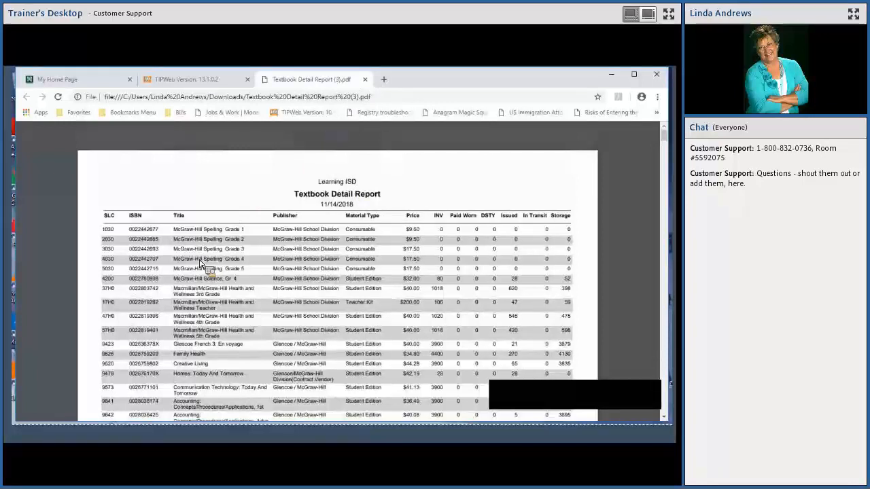
pyautogui.hotkey('ctrl', 'shift', 'Tab')
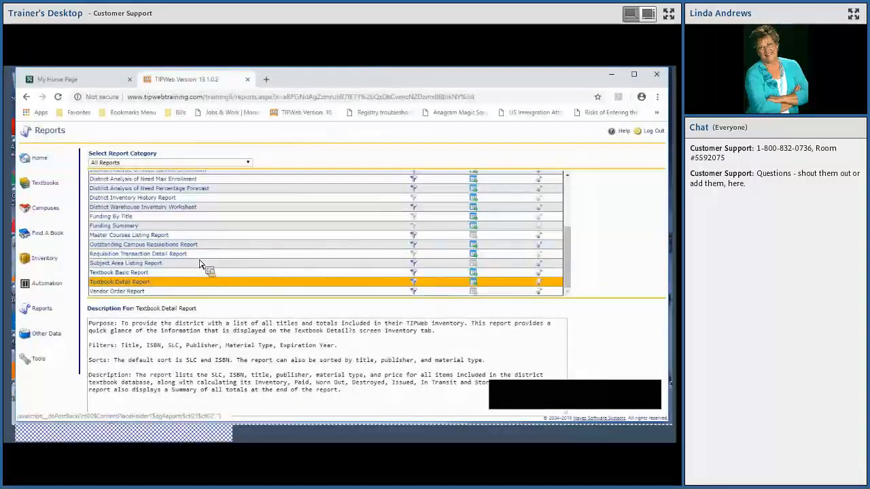
# - Filter the Textbook Detail Report by Expiration Year Equals 2007, open the resulting PDF, and close it after viewing
pyautogui.click(414, 283)
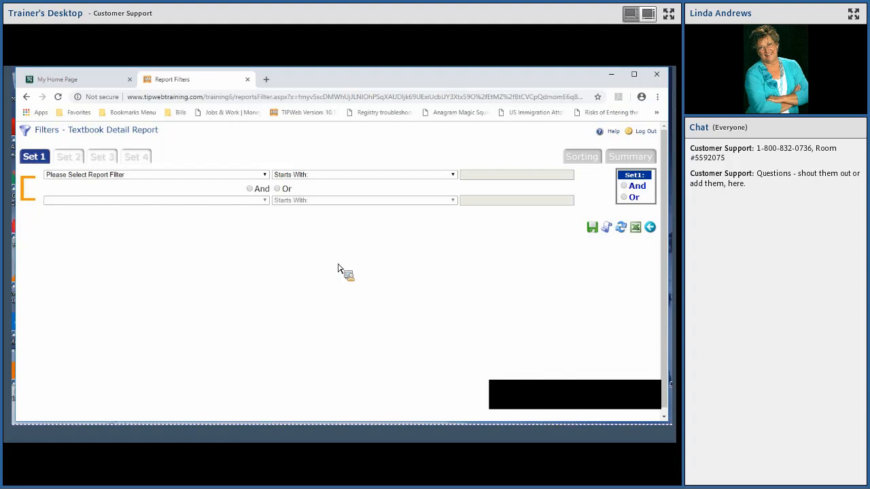
pyautogui.click(264, 174)
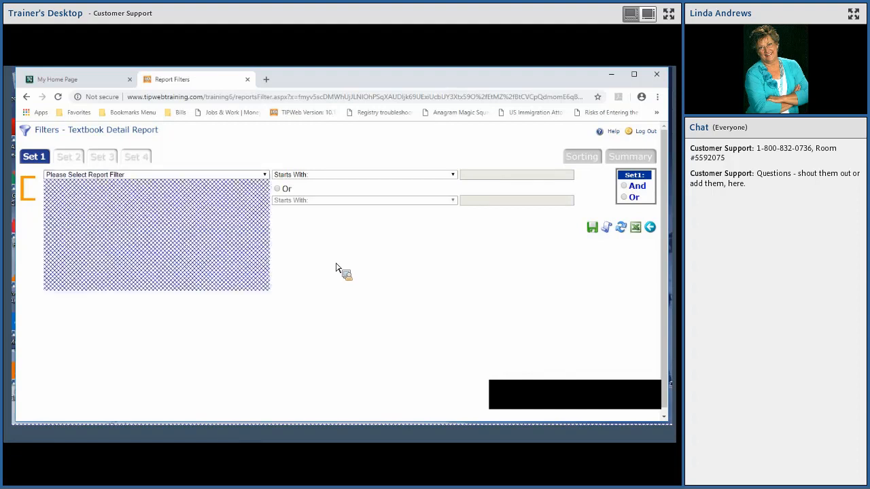
pyautogui.click(84, 206)
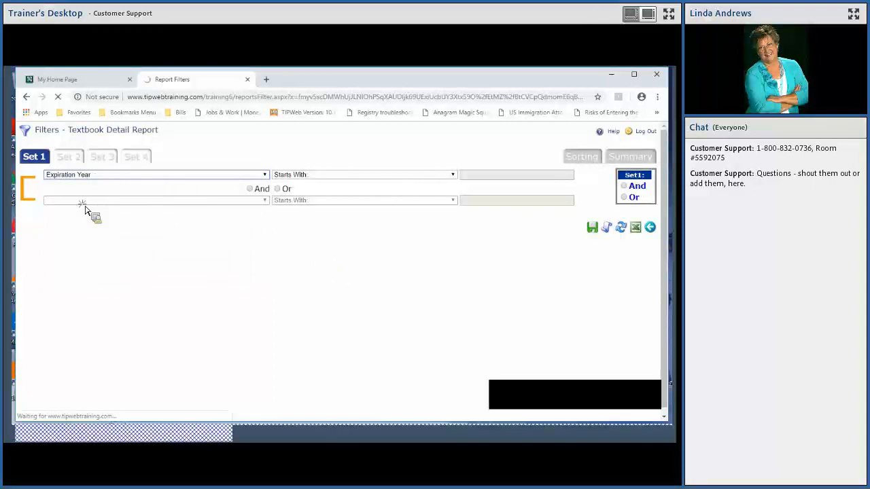
pyautogui.click(421, 175)
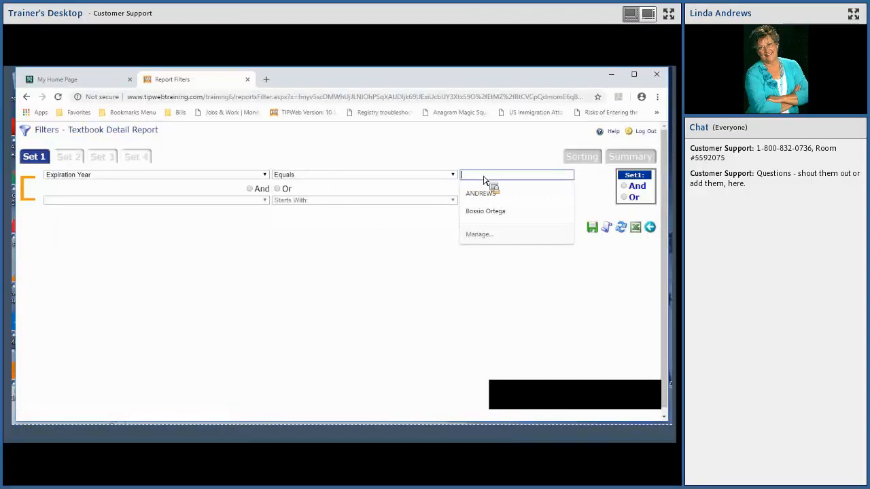
pyautogui.write('2007')
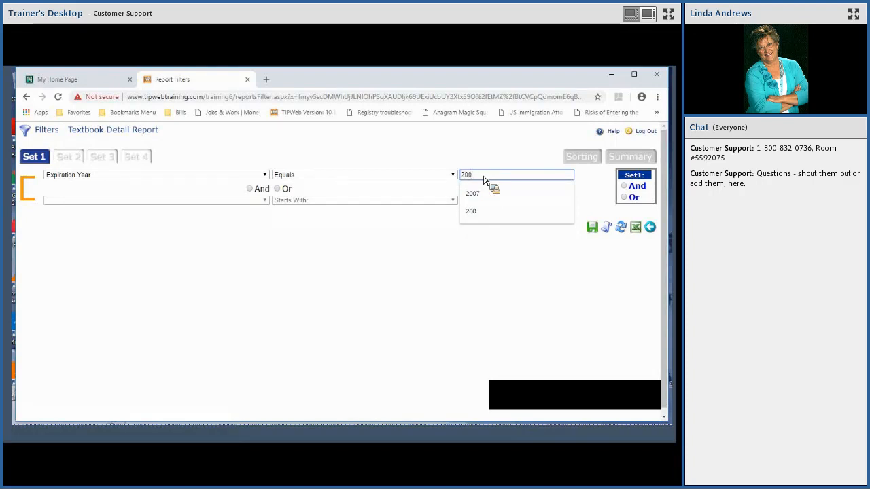
pyautogui.press('Return')
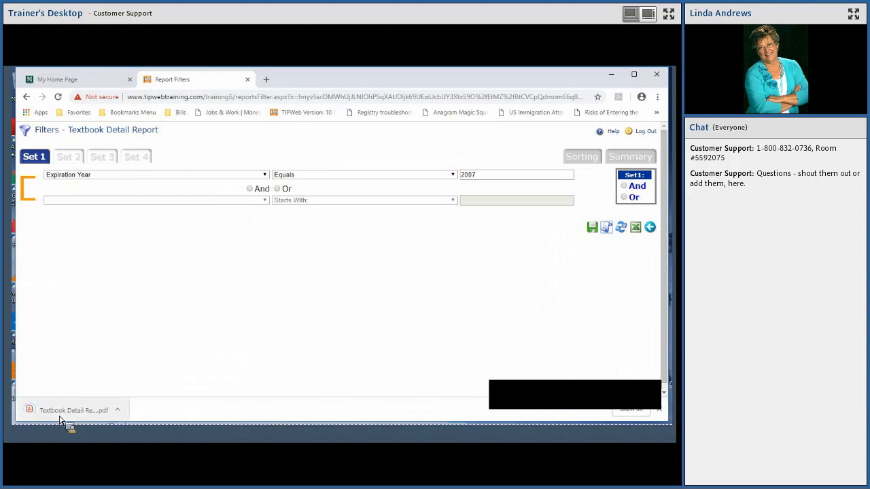
pyautogui.click(63, 416)
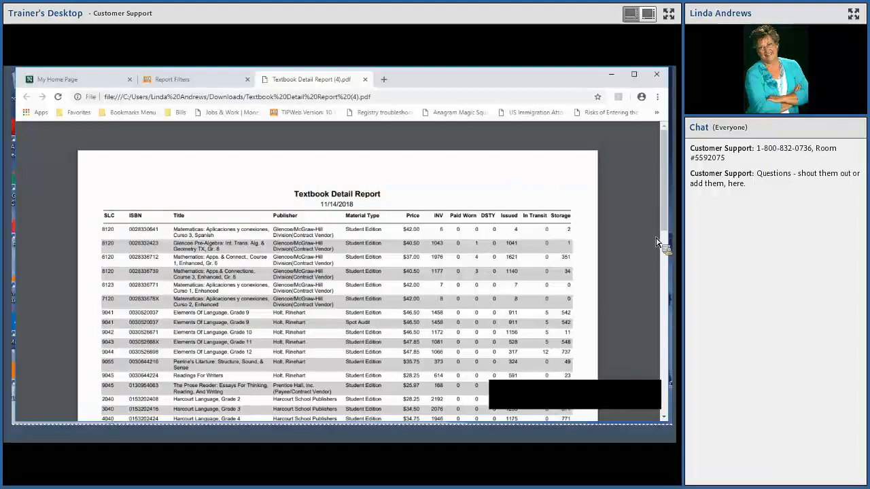
pyautogui.hotkey('ctrl', 'w')
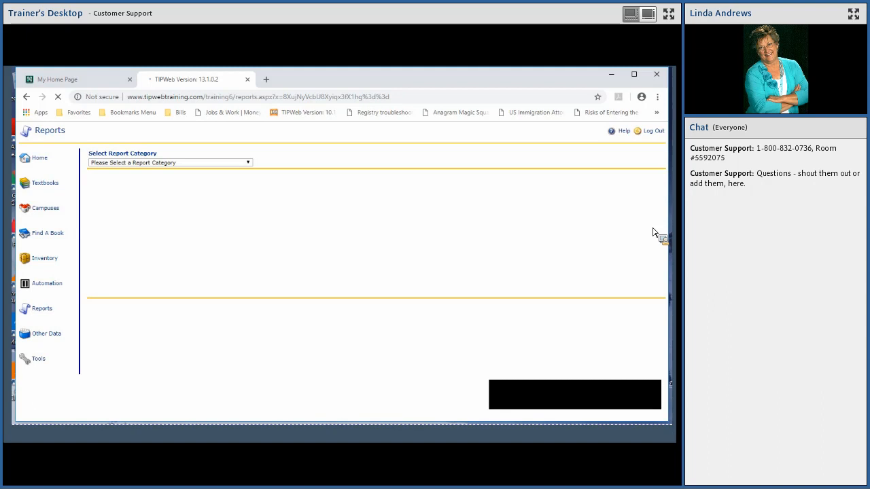
# - List All Reports again and open the filter settings for the Outstanding Campus Requisitions Report
pyautogui.click(248, 164)
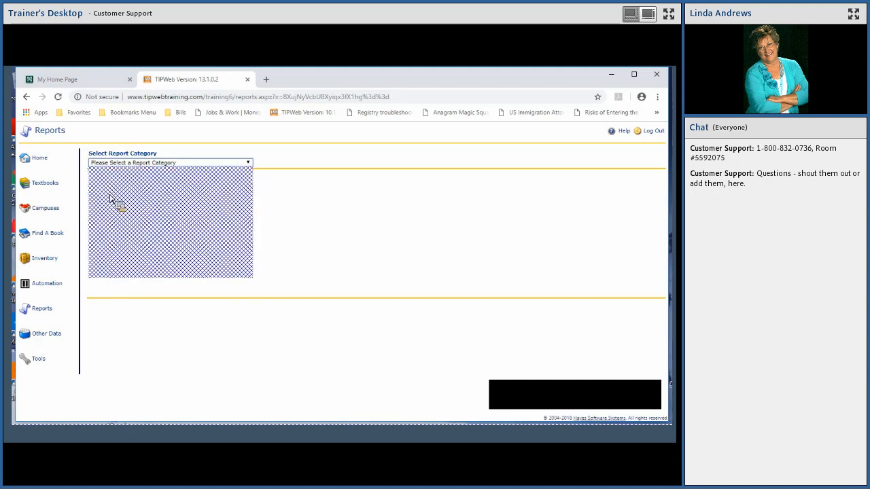
pyautogui.click(110, 198)
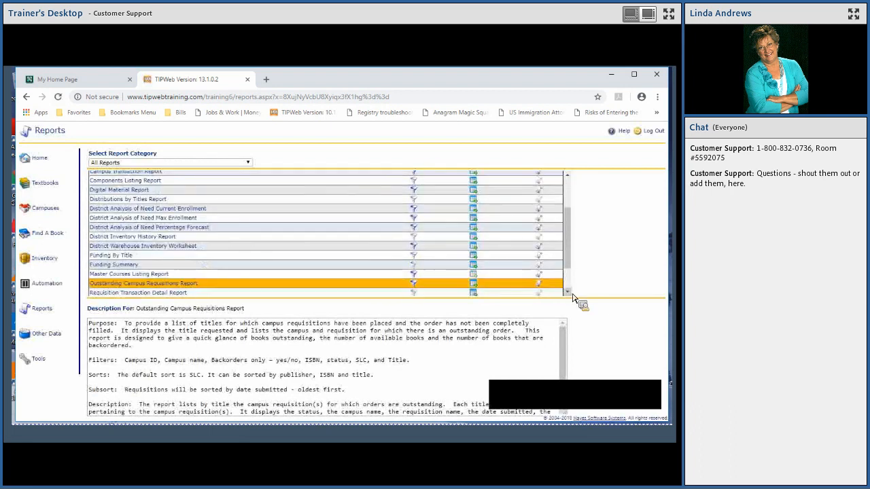
pyautogui.click(568, 293)
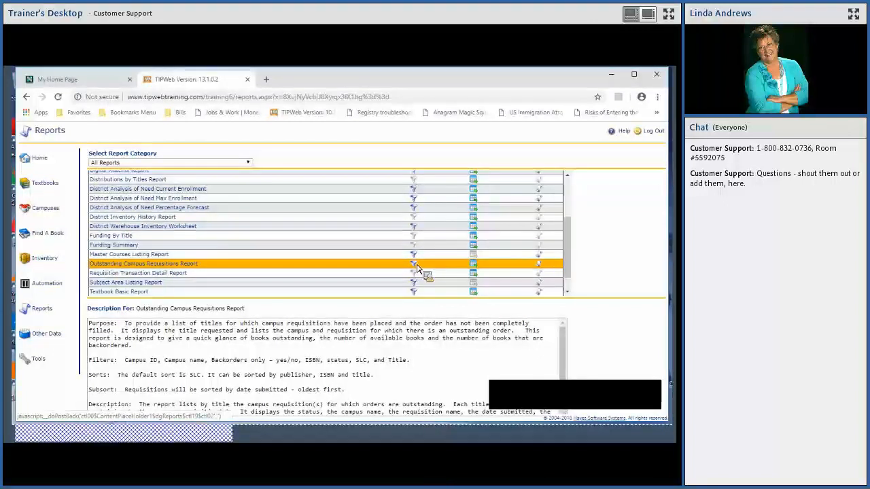
pyautogui.click(415, 265)
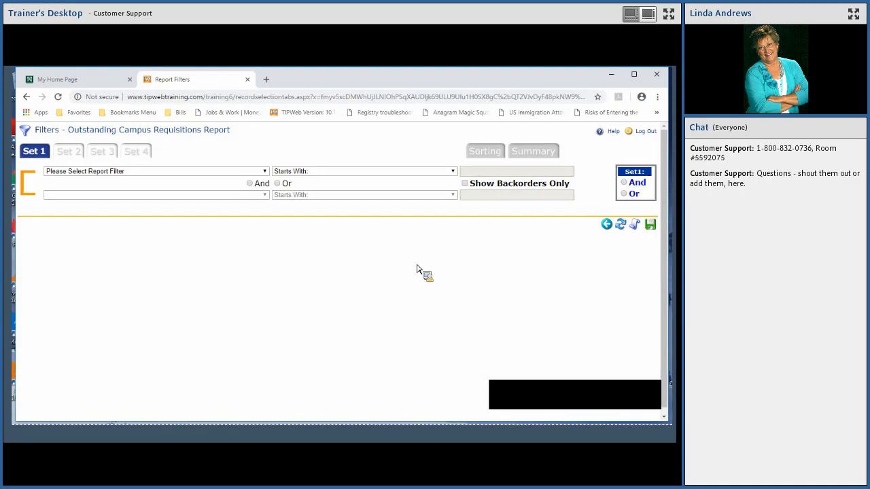
# - Run the Outstanding Campus Requisitions Report filtered by Campus Name Equals Learning Campus, and open the downloaded PDF
pyautogui.click(268, 174)
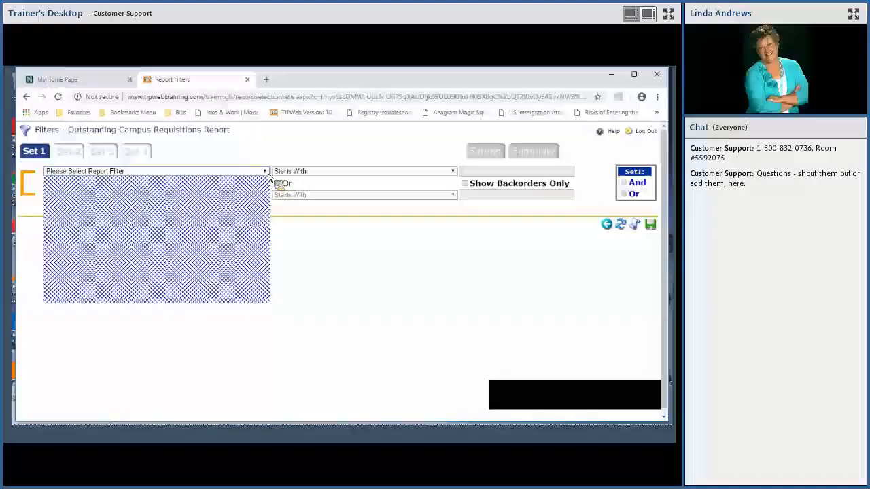
pyautogui.click(85, 223)
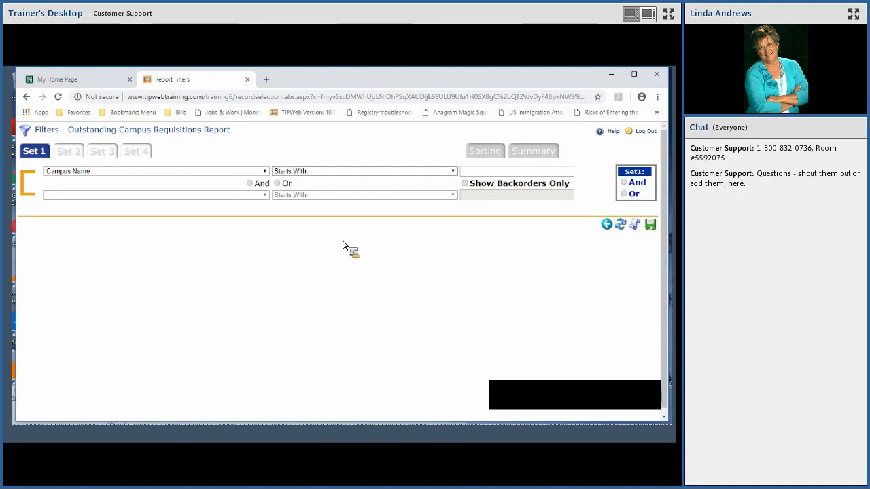
pyautogui.click(453, 174)
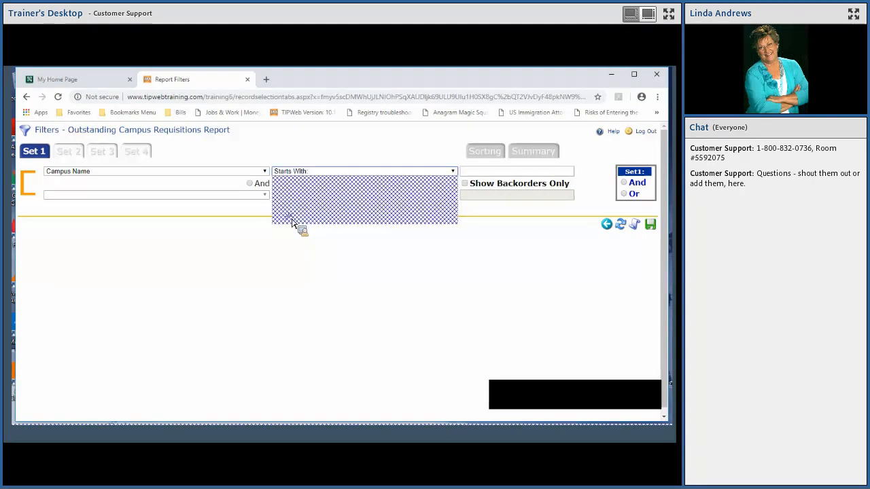
pyautogui.click(293, 222)
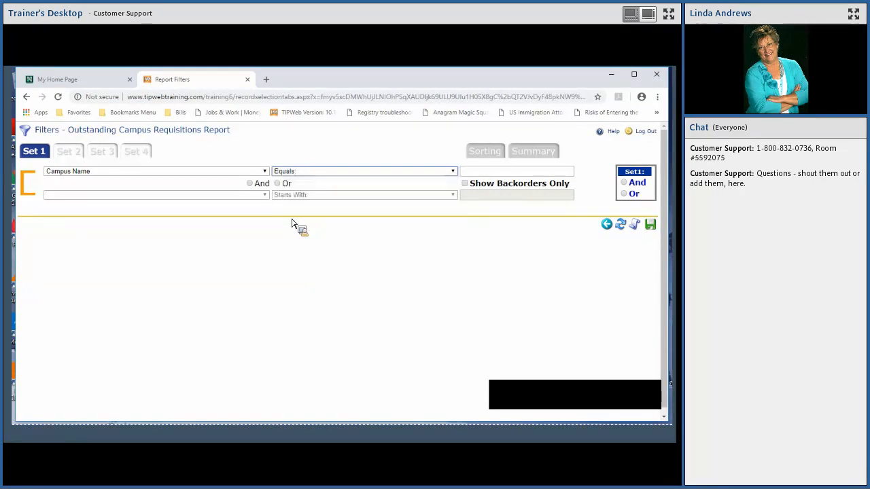
pyautogui.click(474, 175)
pyautogui.write('Learning')
pyautogui.click(496, 192)
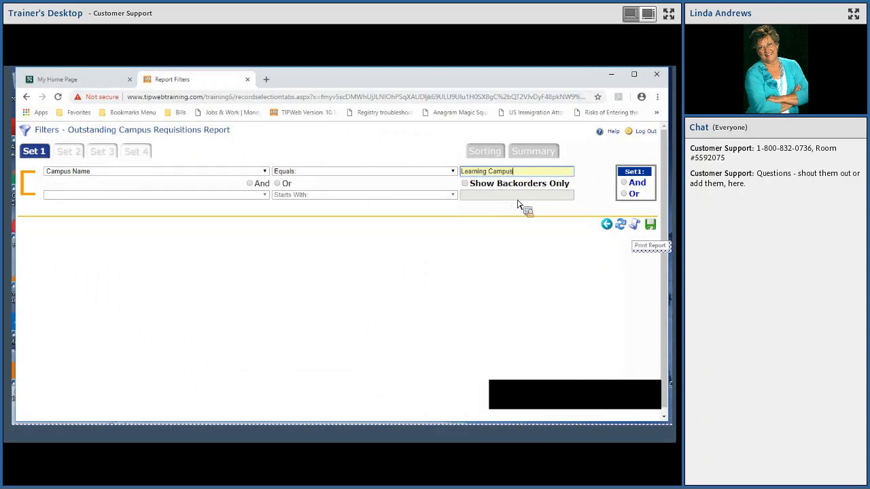
pyautogui.click(616, 239)
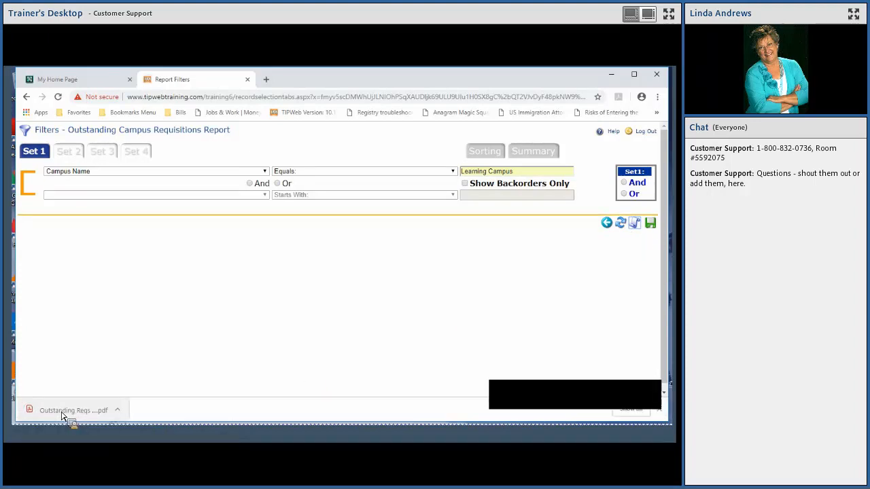
pyautogui.click(62, 411)
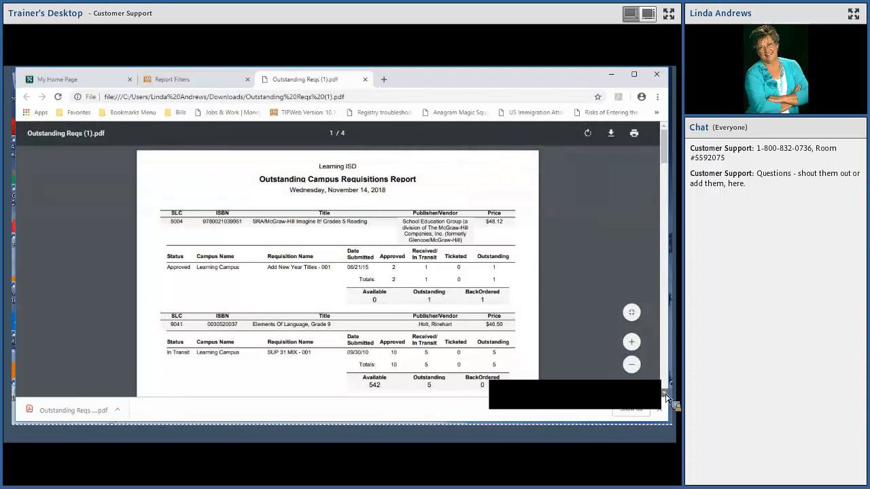
# - Examine the approved, outstanding and backordered columns on the first two pages of the Outstanding Campus Requisitions Report, and return to the reports page
pyautogui.click(665, 394)
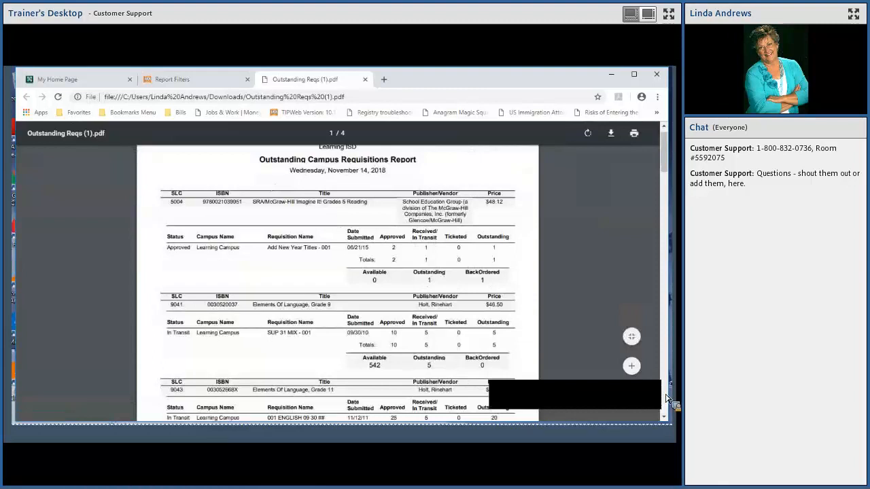
pyautogui.click(665, 399)
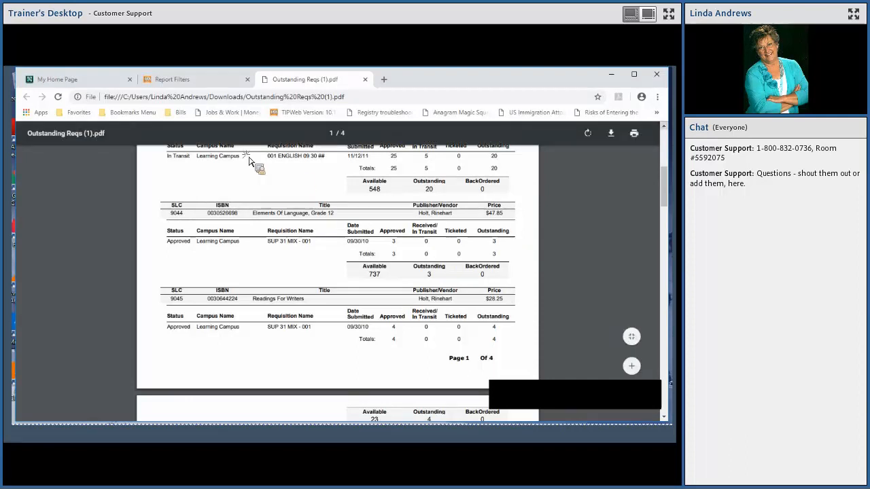
pyautogui.scroll(1, 301, 242)
pyautogui.scroll(1, 301, 242)
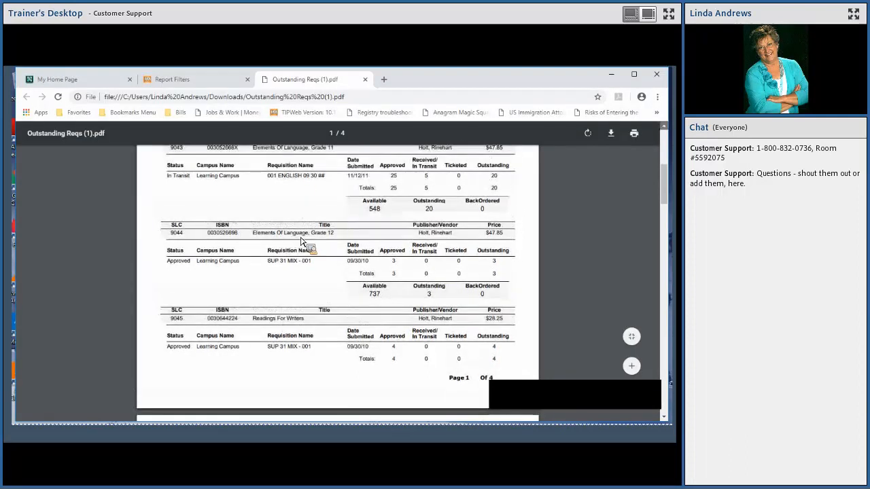
pyautogui.scroll(4, 301, 242)
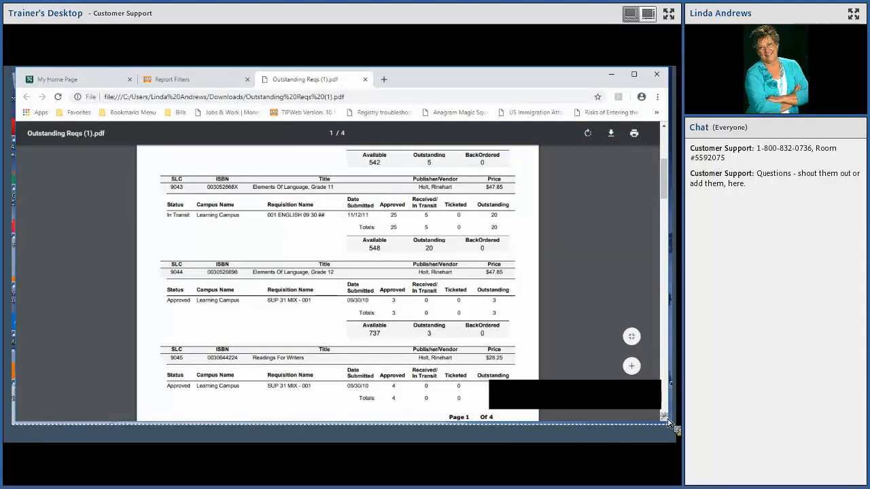
pyautogui.scroll(-1, 668, 422)
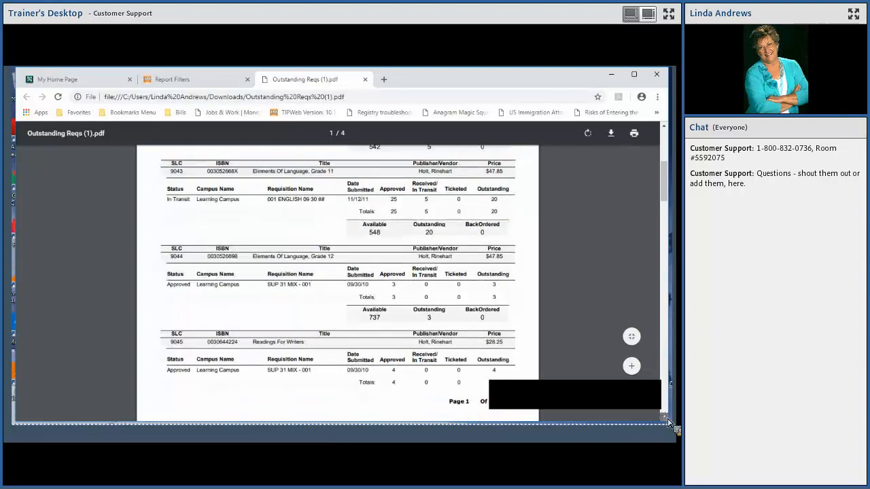
pyautogui.scroll(-5, 668, 422)
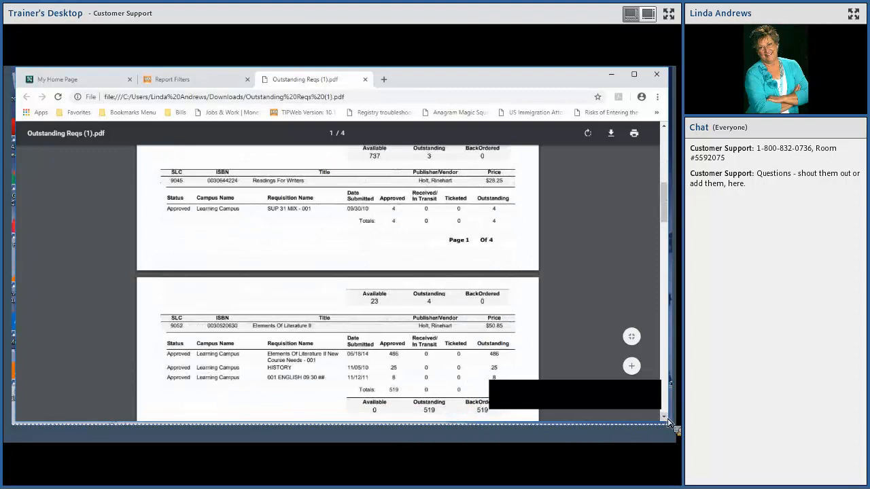
pyautogui.scroll(-1, 667, 422)
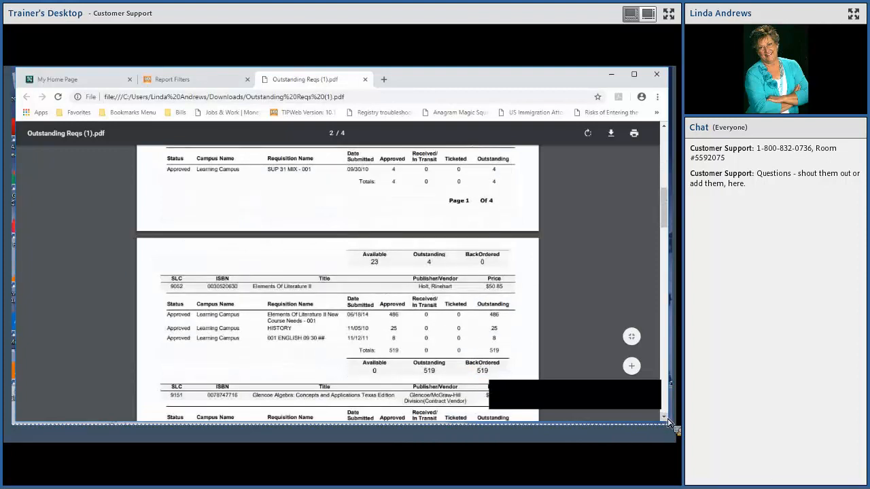
pyautogui.scroll(-4, 668, 423)
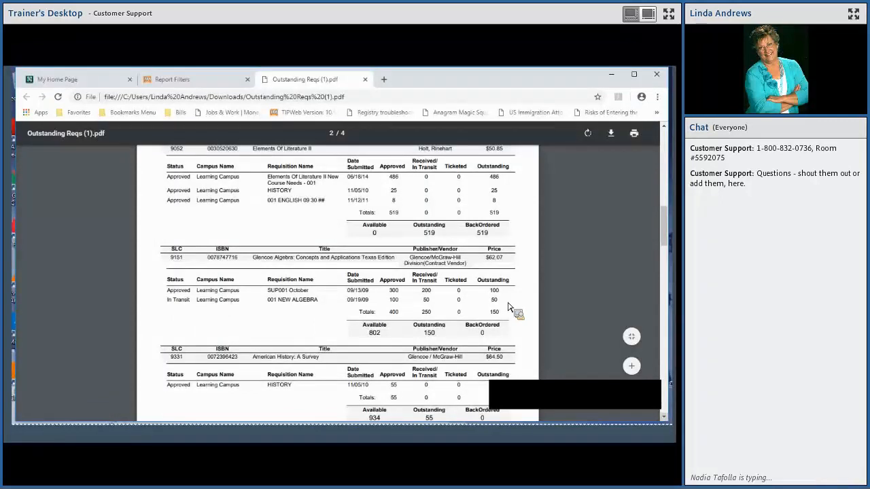
pyautogui.click(365, 81)
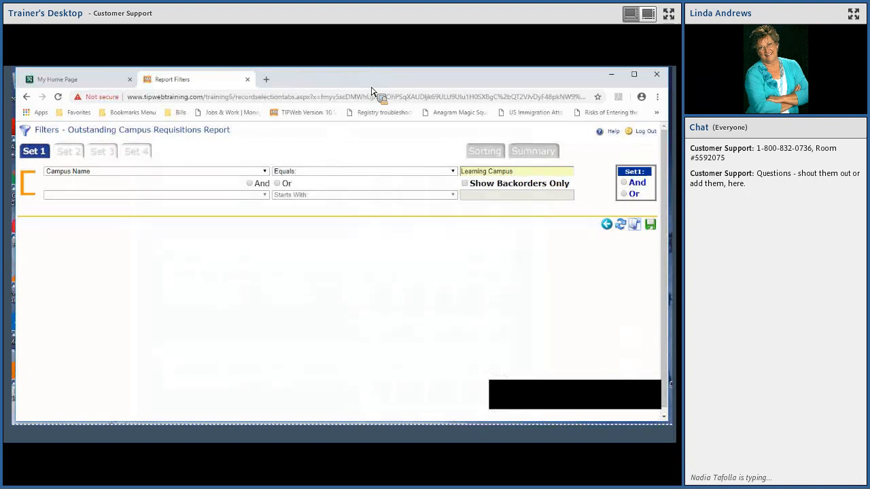
pyautogui.click(606, 225)
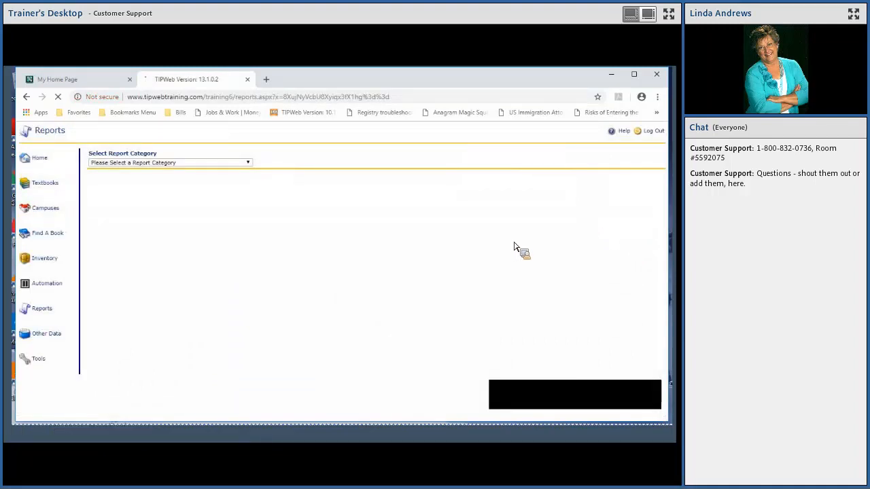
# - Export the data of the Distributions by Titles Report from the All Reports category and open the downloaded CSV file
pyautogui.click(249, 163)
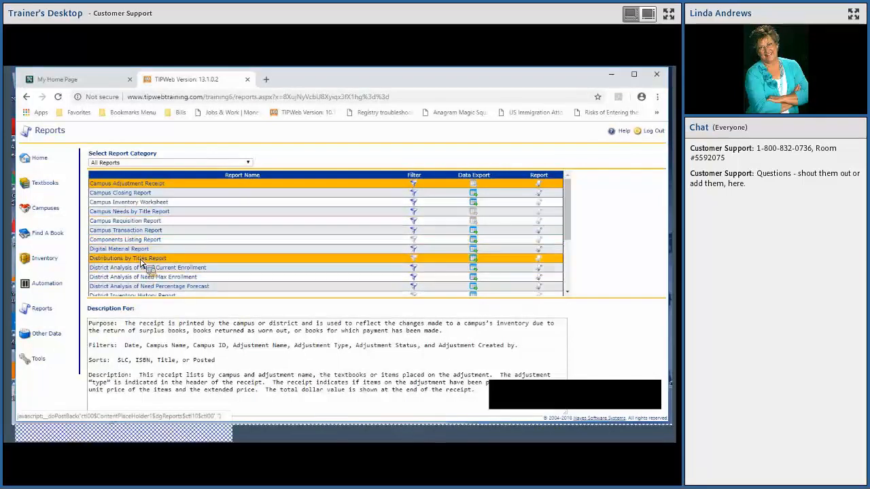
pyautogui.click(420, 265)
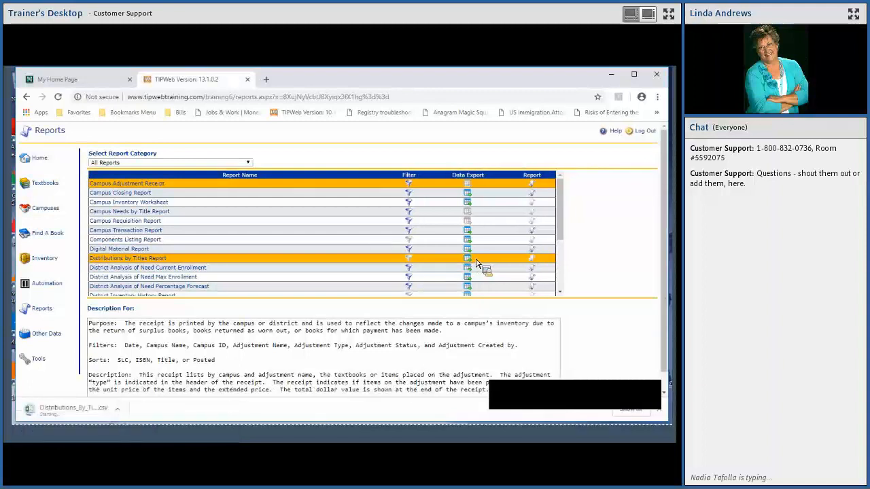
pyautogui.moveTo(72, 407); pyautogui.dragTo(74, 414)
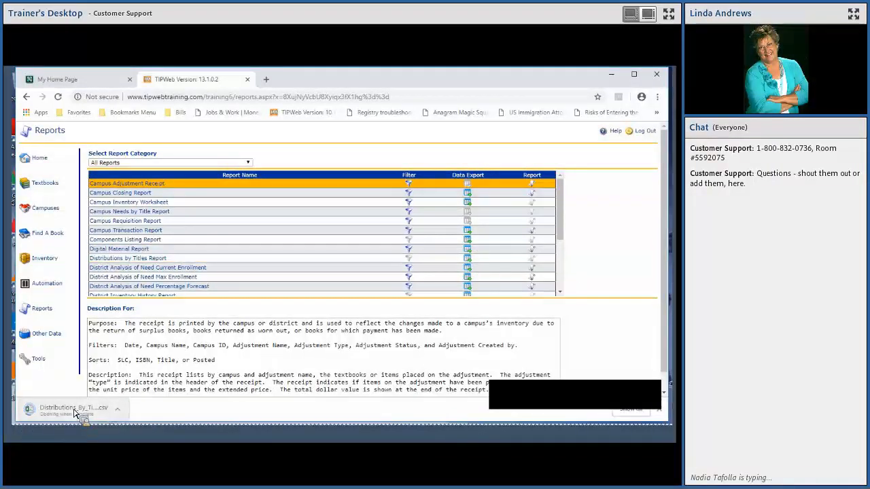
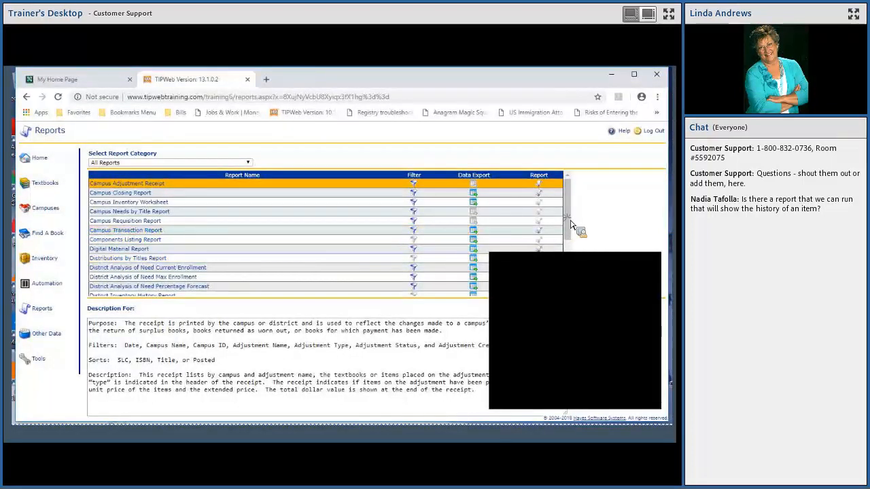
# - Export the data of the District Inventory History Report using the ISBN optional filter, and open the downloaded CSV file
pyautogui.scroll(-2, 571, 224)
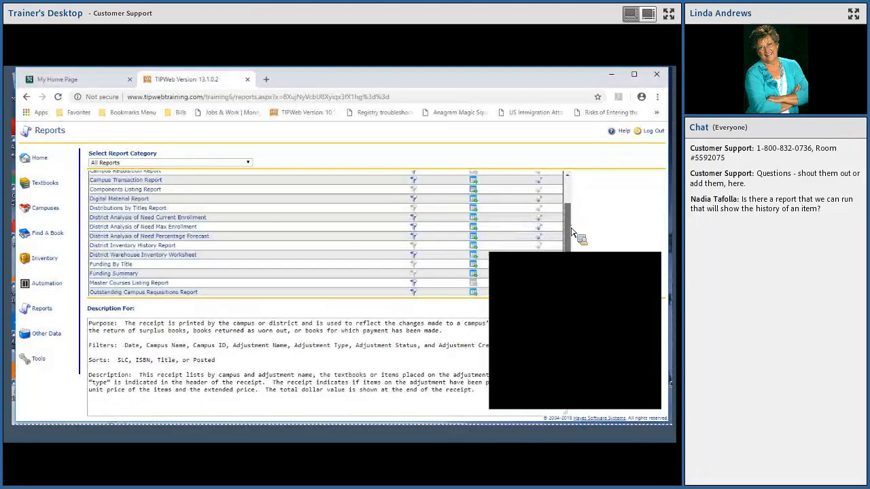
pyautogui.scroll(-1, 572, 236)
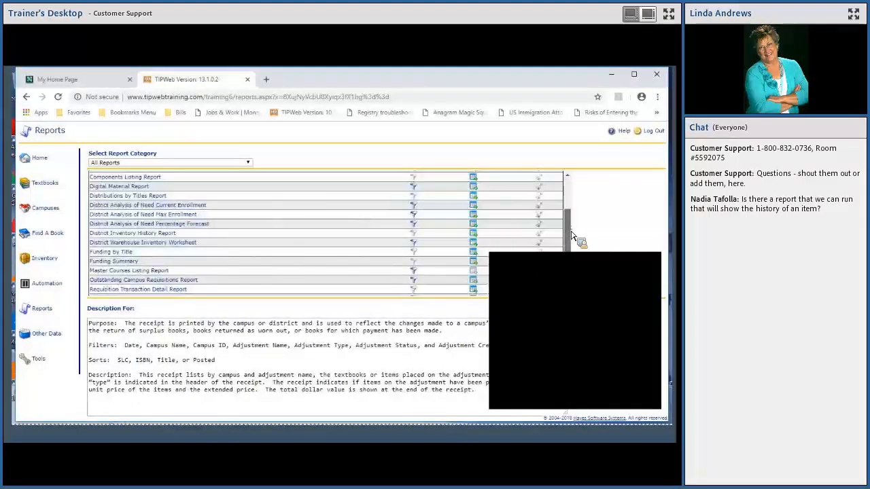
pyautogui.scroll(-3, 571, 243)
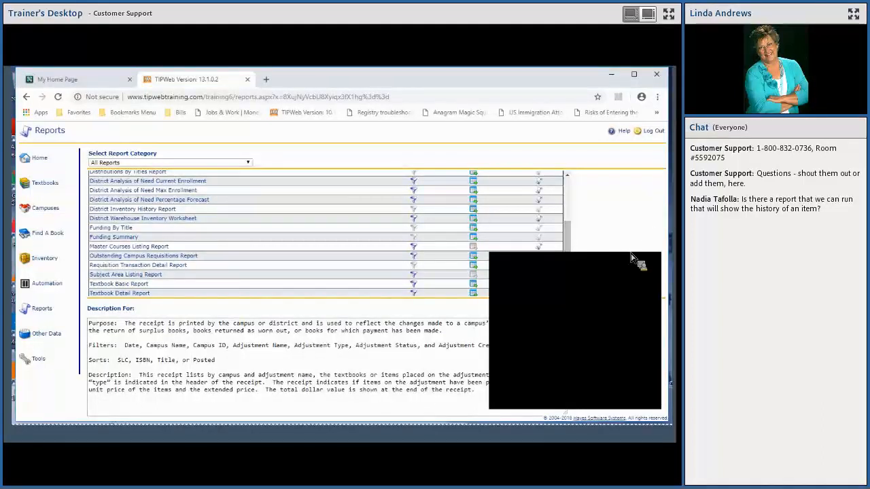
pyautogui.moveTo(568, 224); pyautogui.dragTo(570, 267)
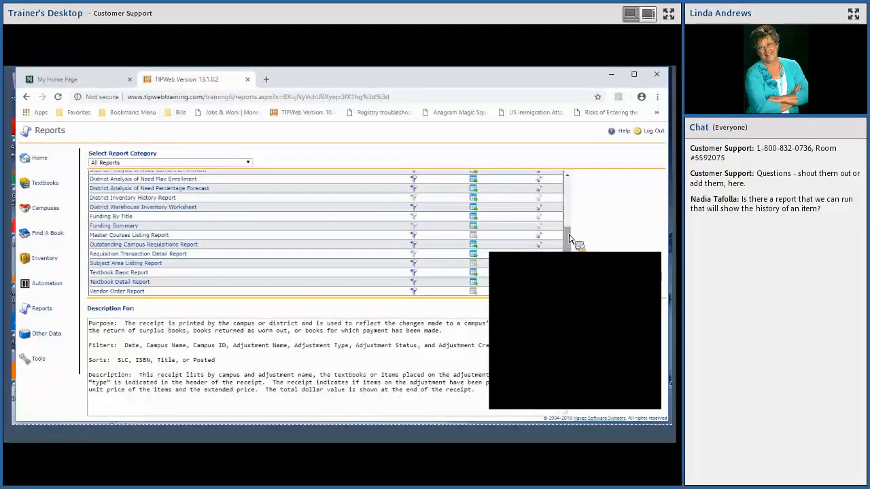
pyautogui.scroll(1, 569, 239)
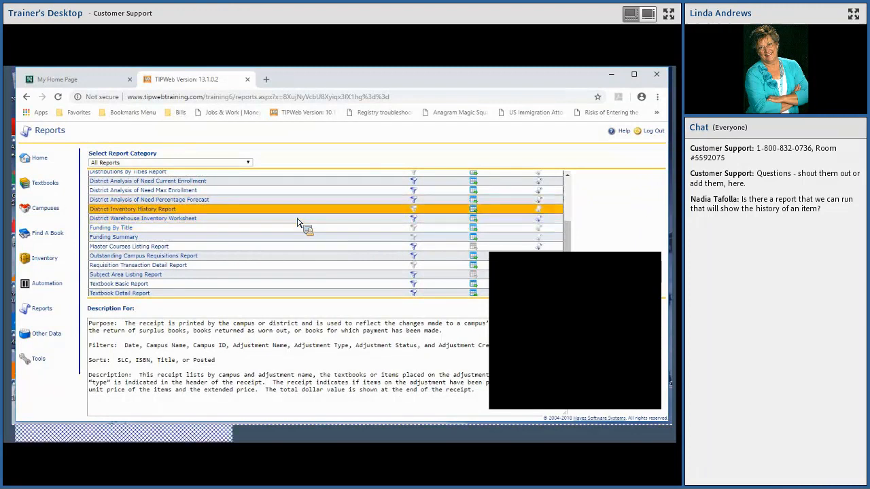
pyautogui.click(473, 210)
pyautogui.click(420, 229)
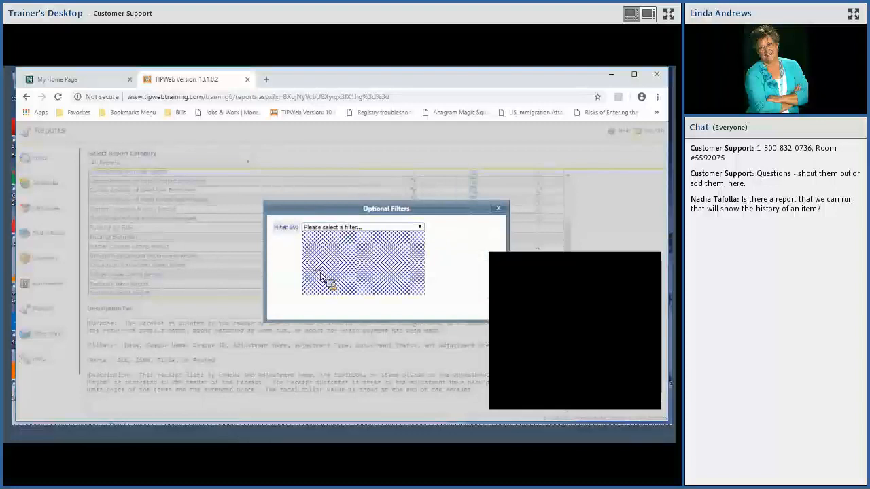
pyautogui.click(345, 264)
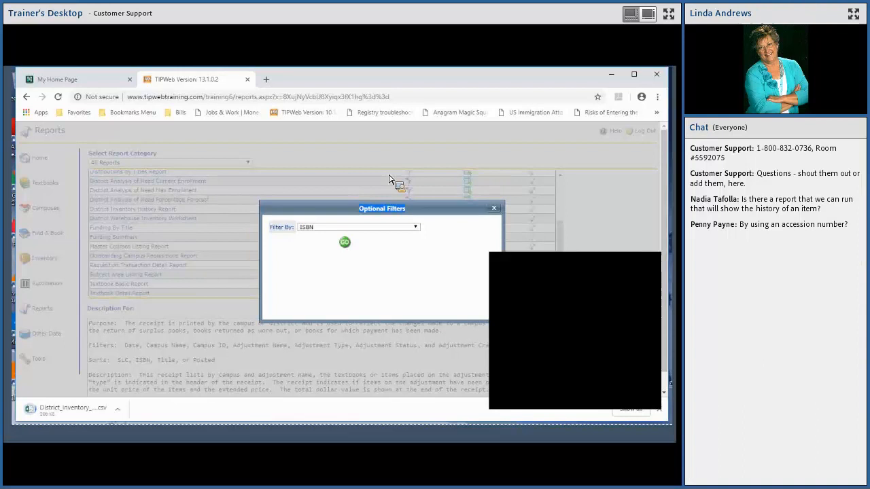
pyautogui.click(81, 413)
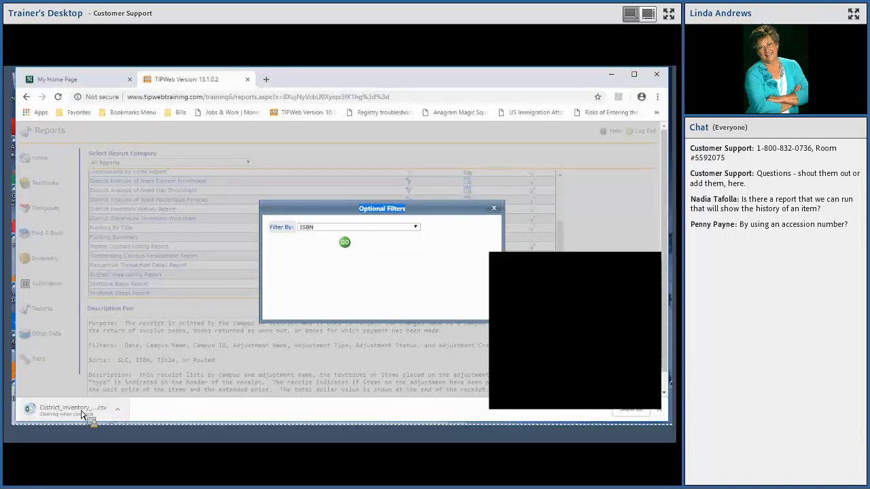
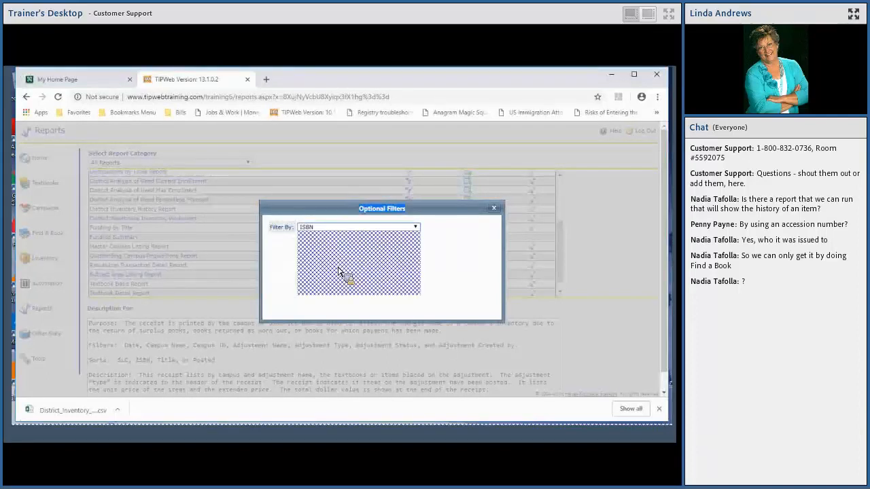
# - Leave the Optional Filters dialog of the report and dismiss the browser's downloads bar
pyautogui.click(418, 235)
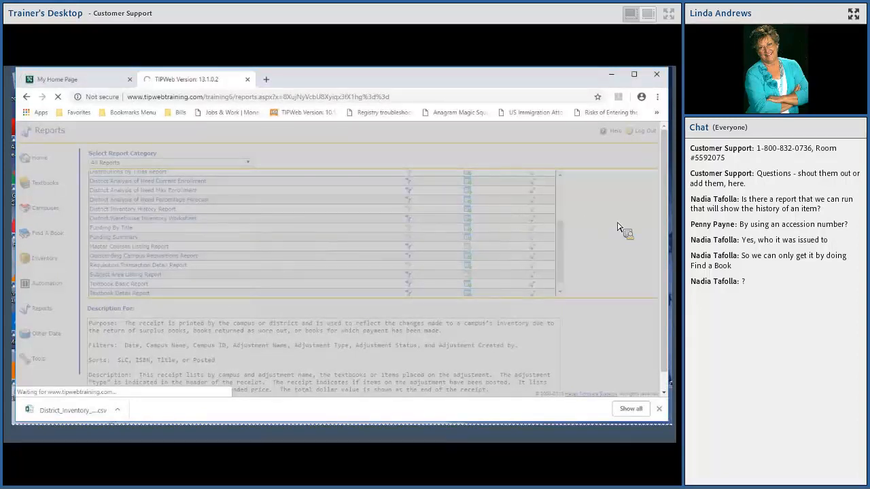
pyautogui.click(658, 408)
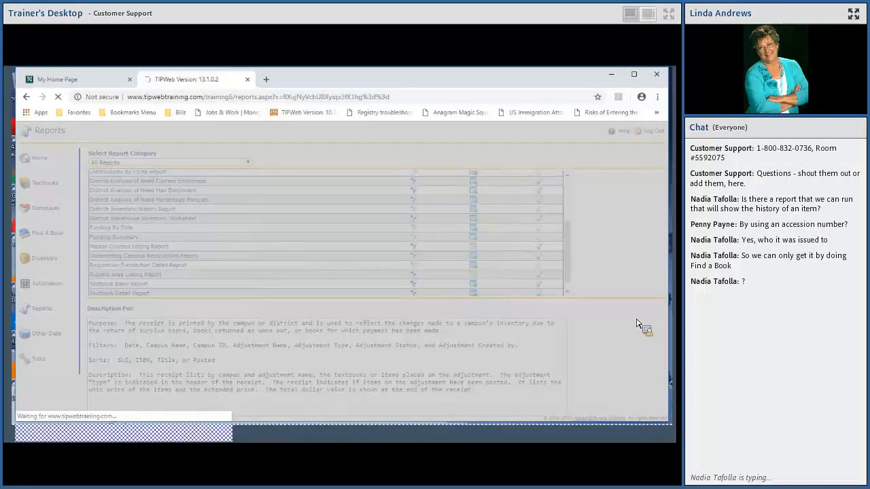